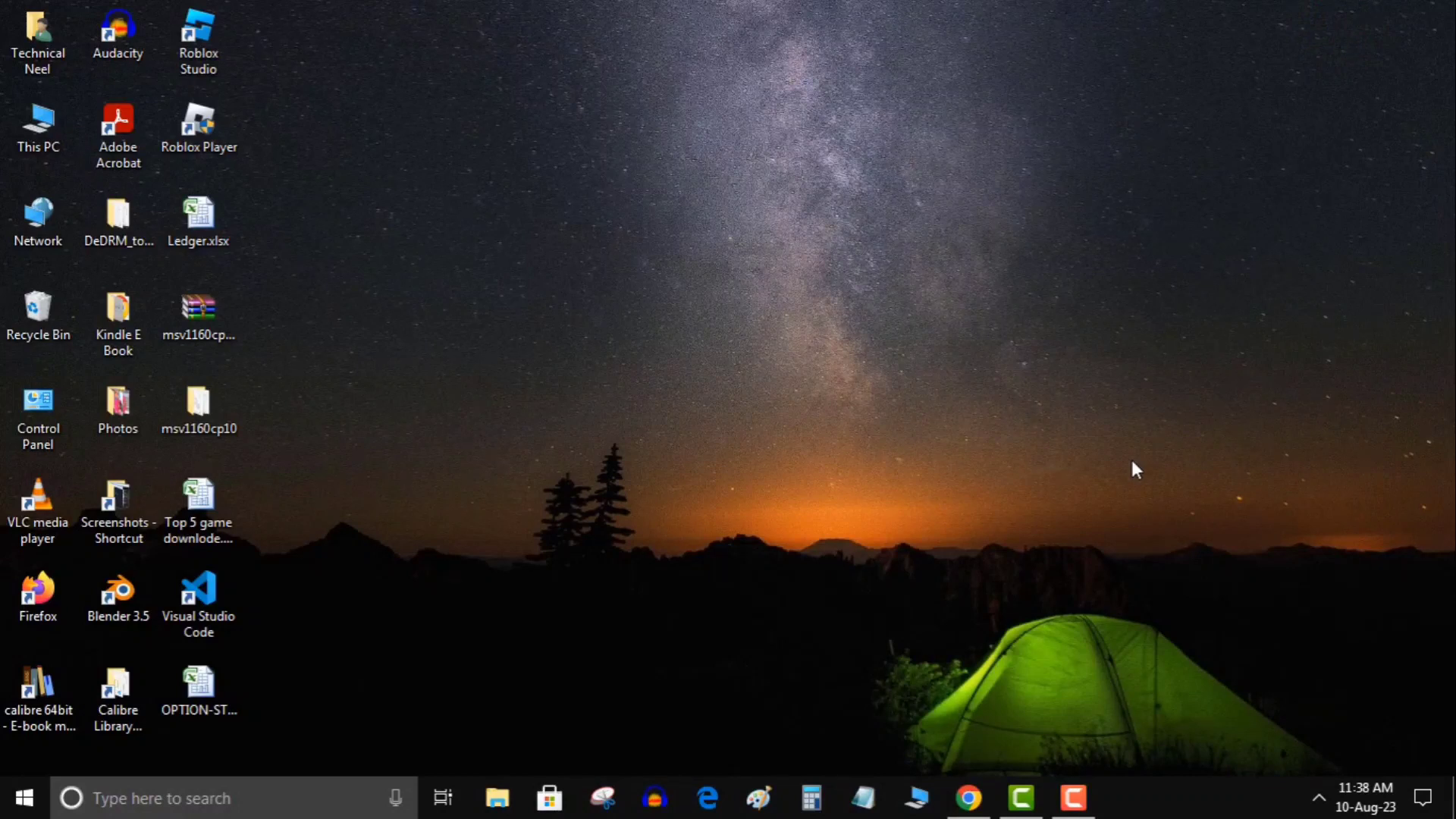
# - Drag the Roblox Player shortcut to an empty desktop spot and open its file location
pyautogui.click(199, 126)
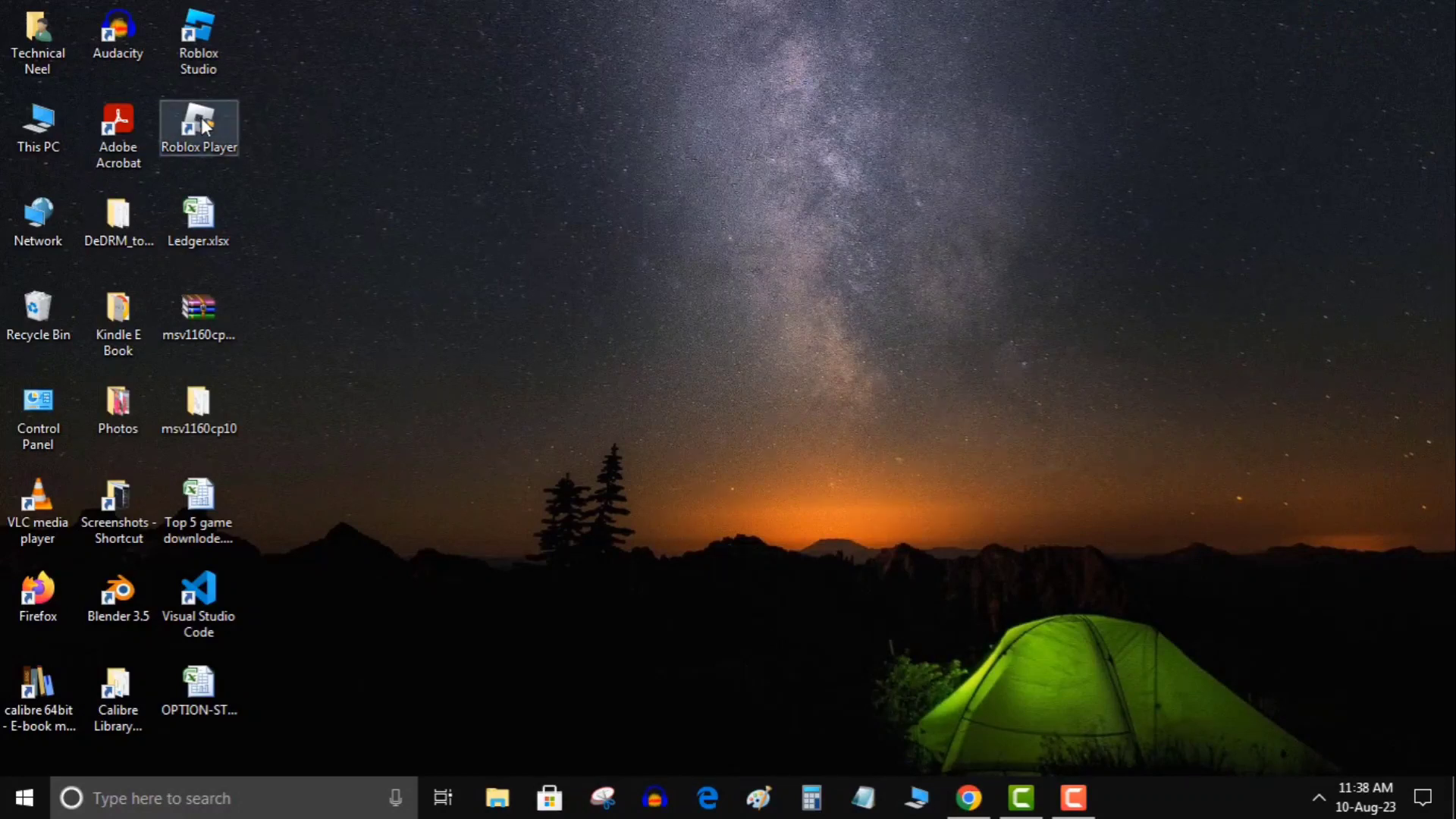
pyautogui.moveTo(198, 125); pyautogui.dragTo(360, 127)
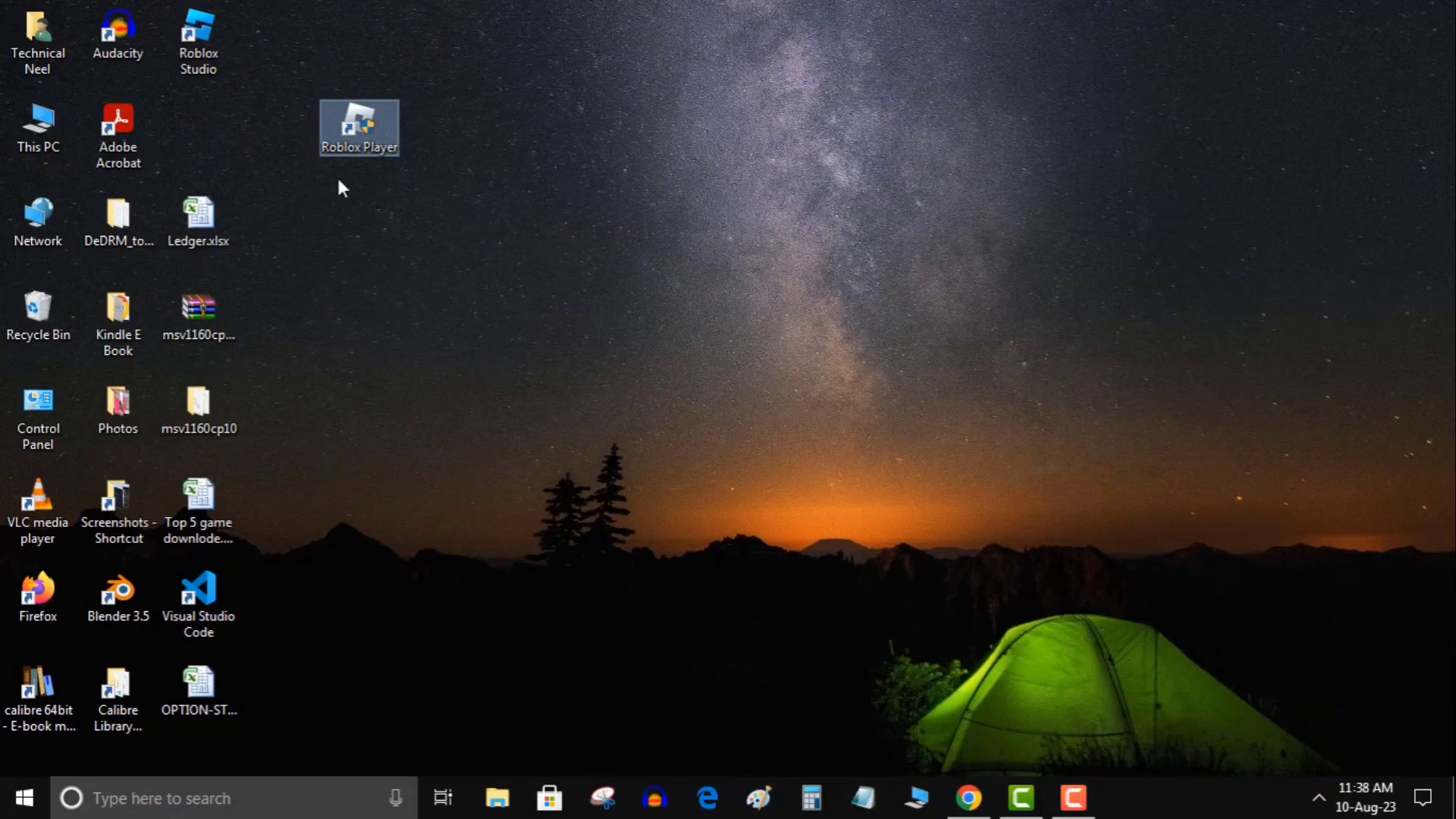
pyautogui.rightClick(383, 131)
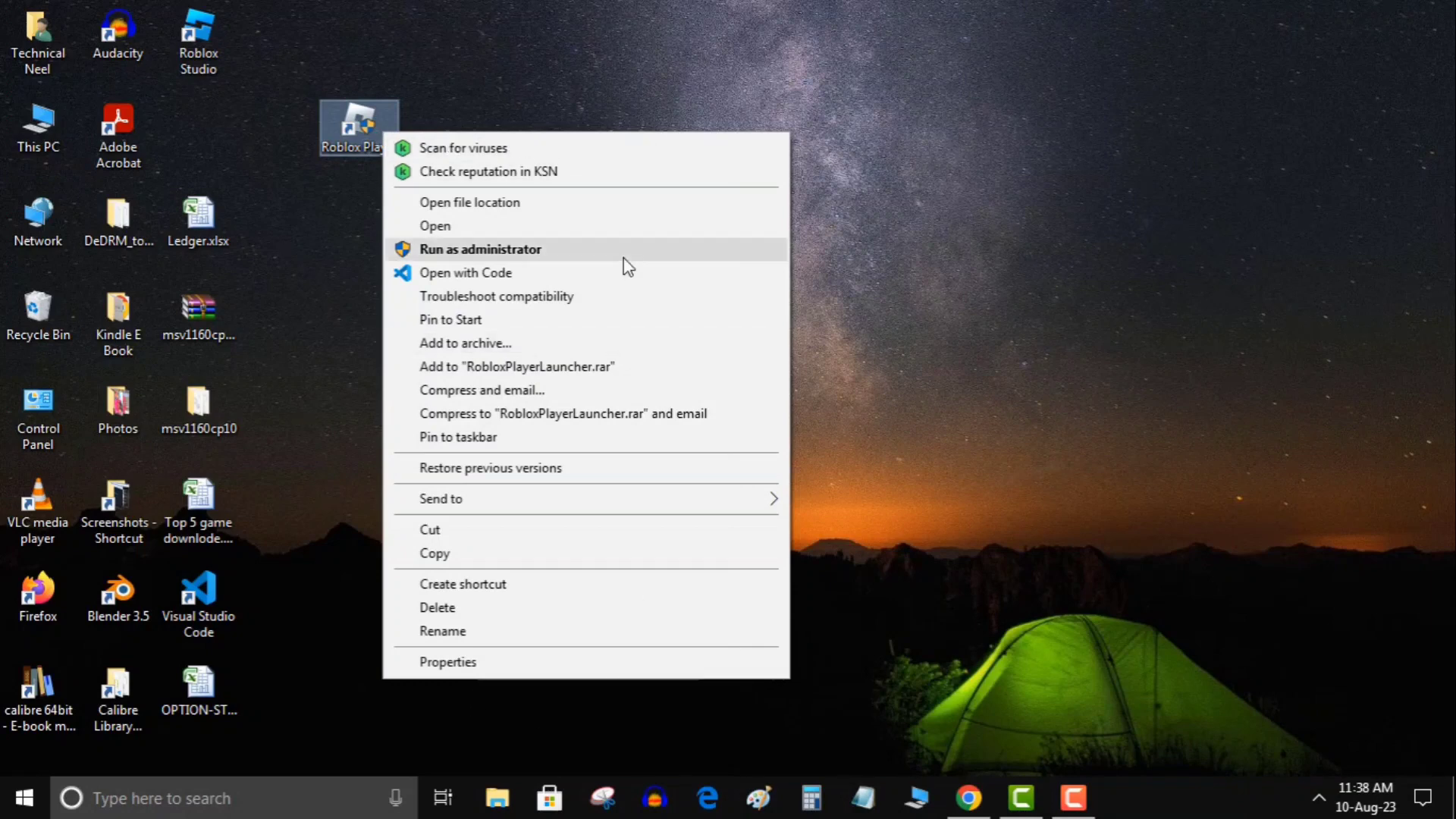
pyautogui.click(477, 204)
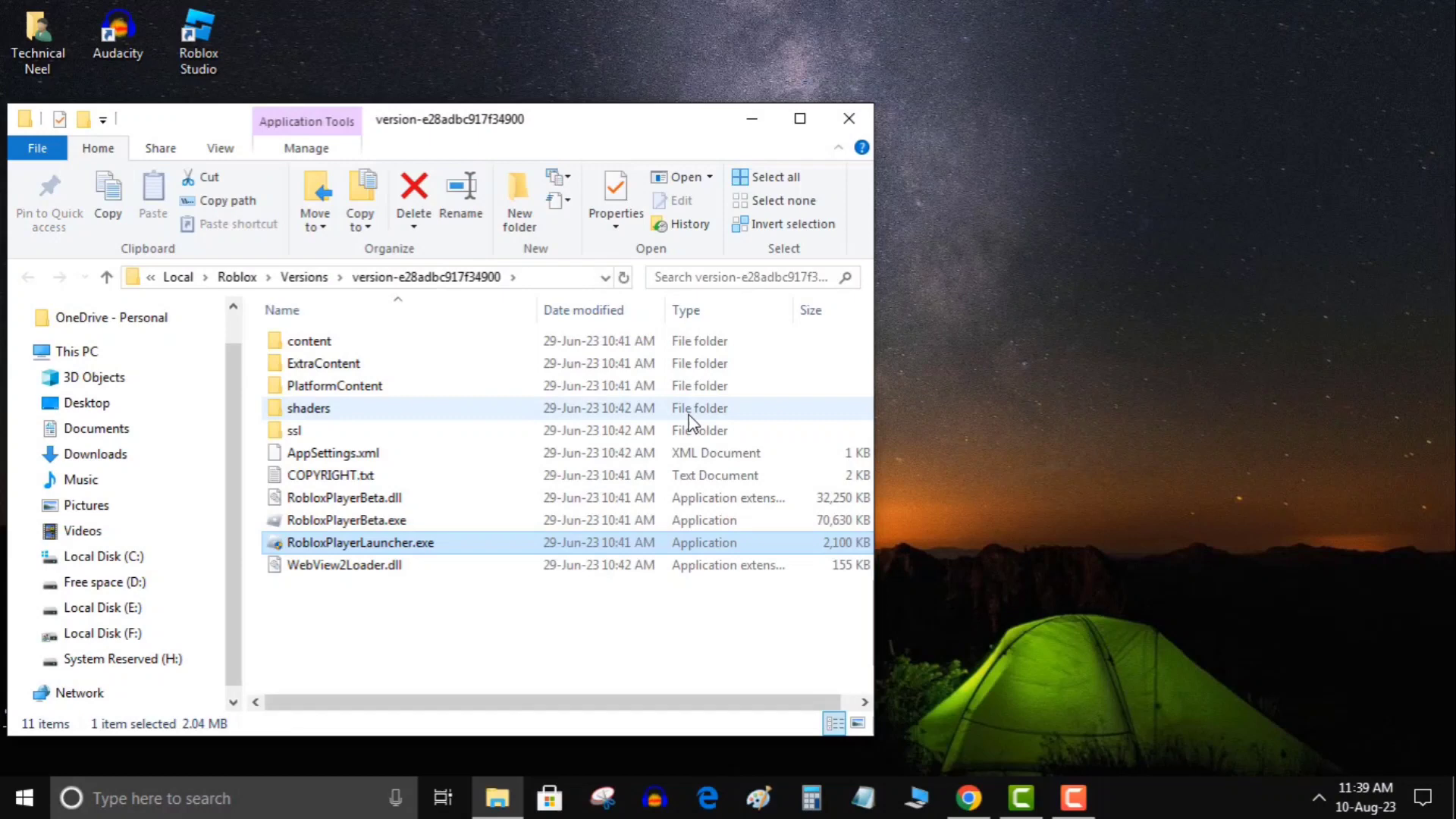
# - Maximize the Roblox version folder and bring up the context menu for RobloxPlayerLauncher.exe
pyautogui.click(801, 120)
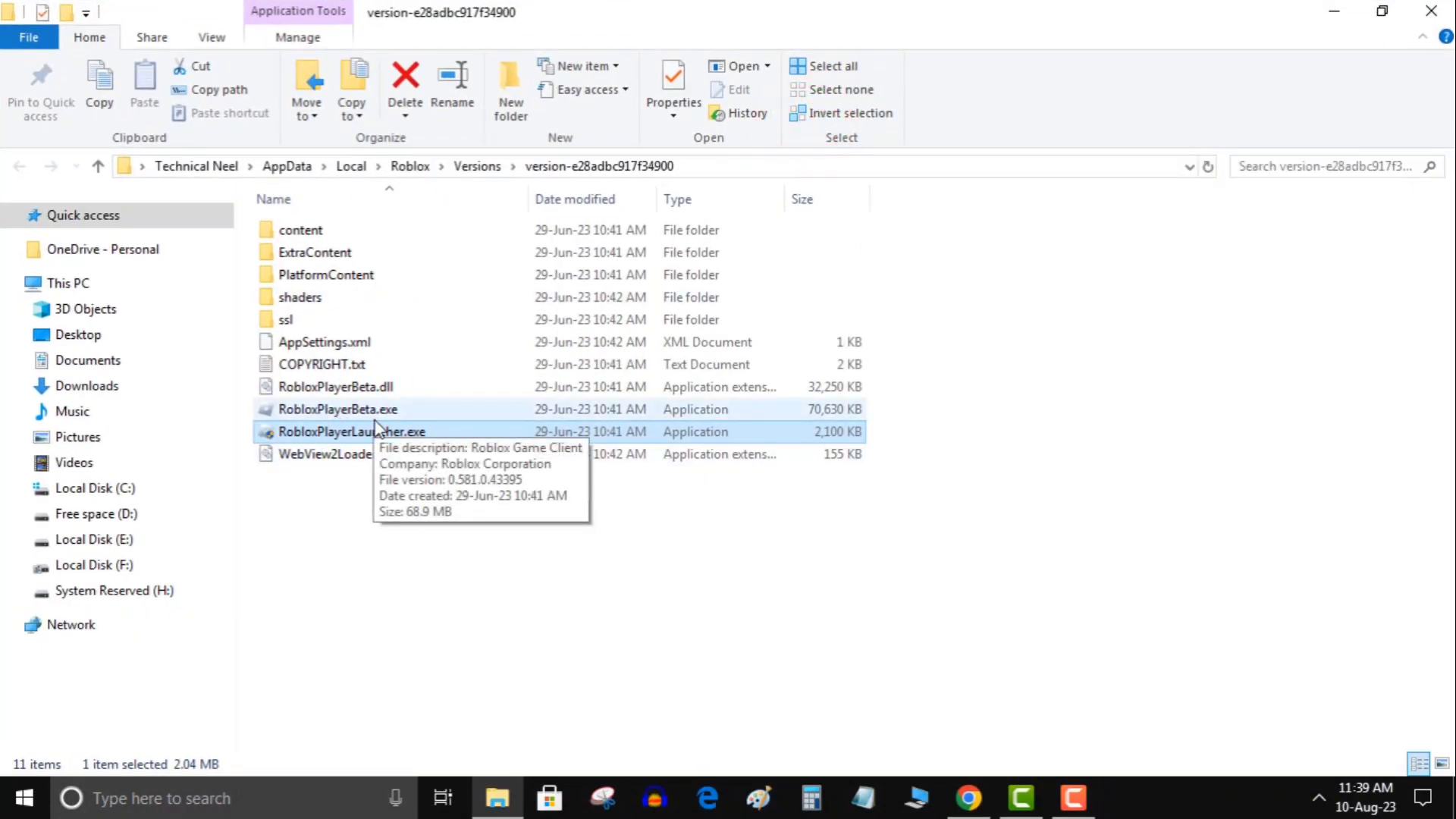
pyautogui.rightClick(376, 434)
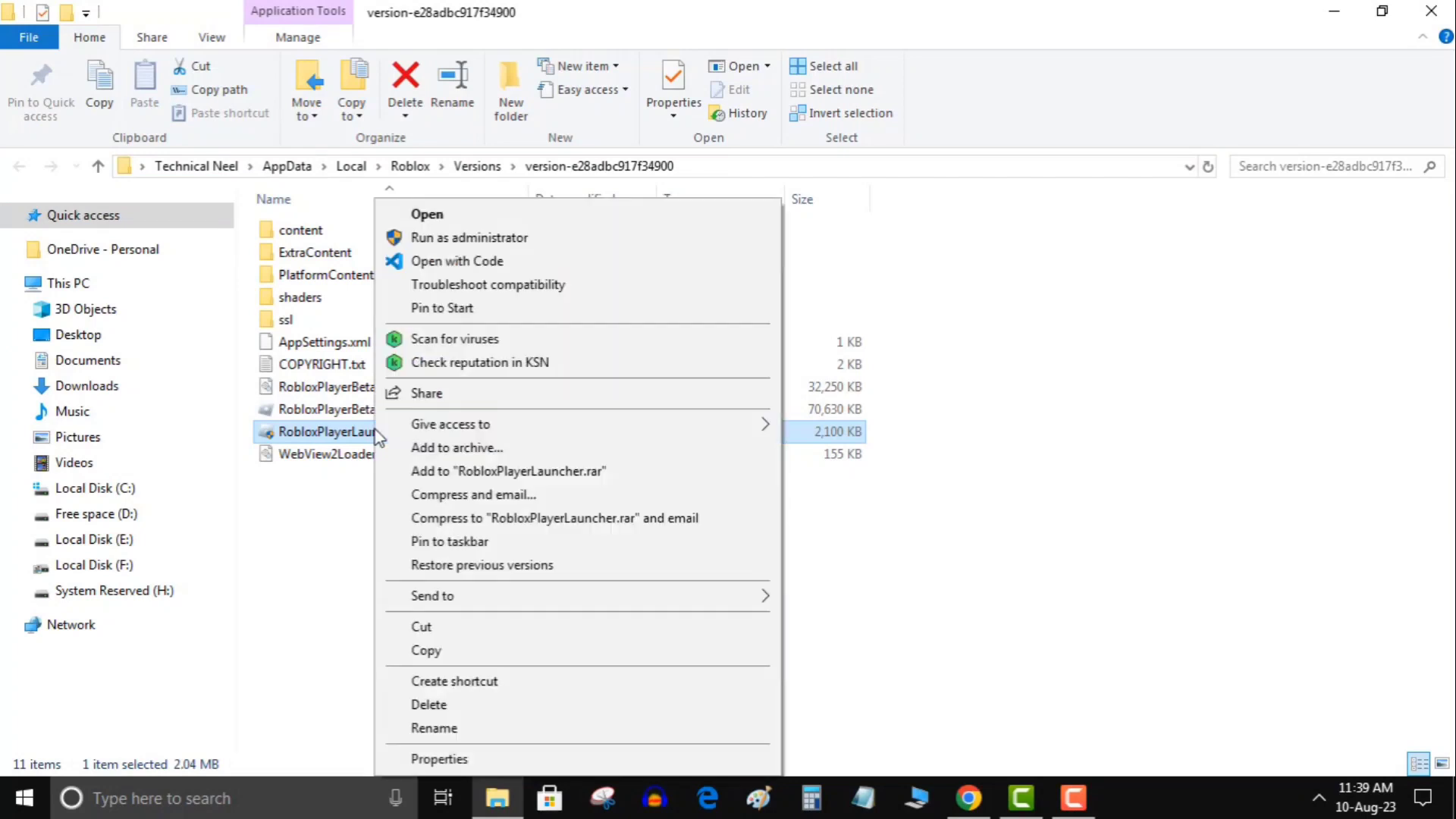
# - Untick 'Run this program as an administrator' for RobloxPlayerLauncher.exe and apply the change
pyautogui.click(448, 760)
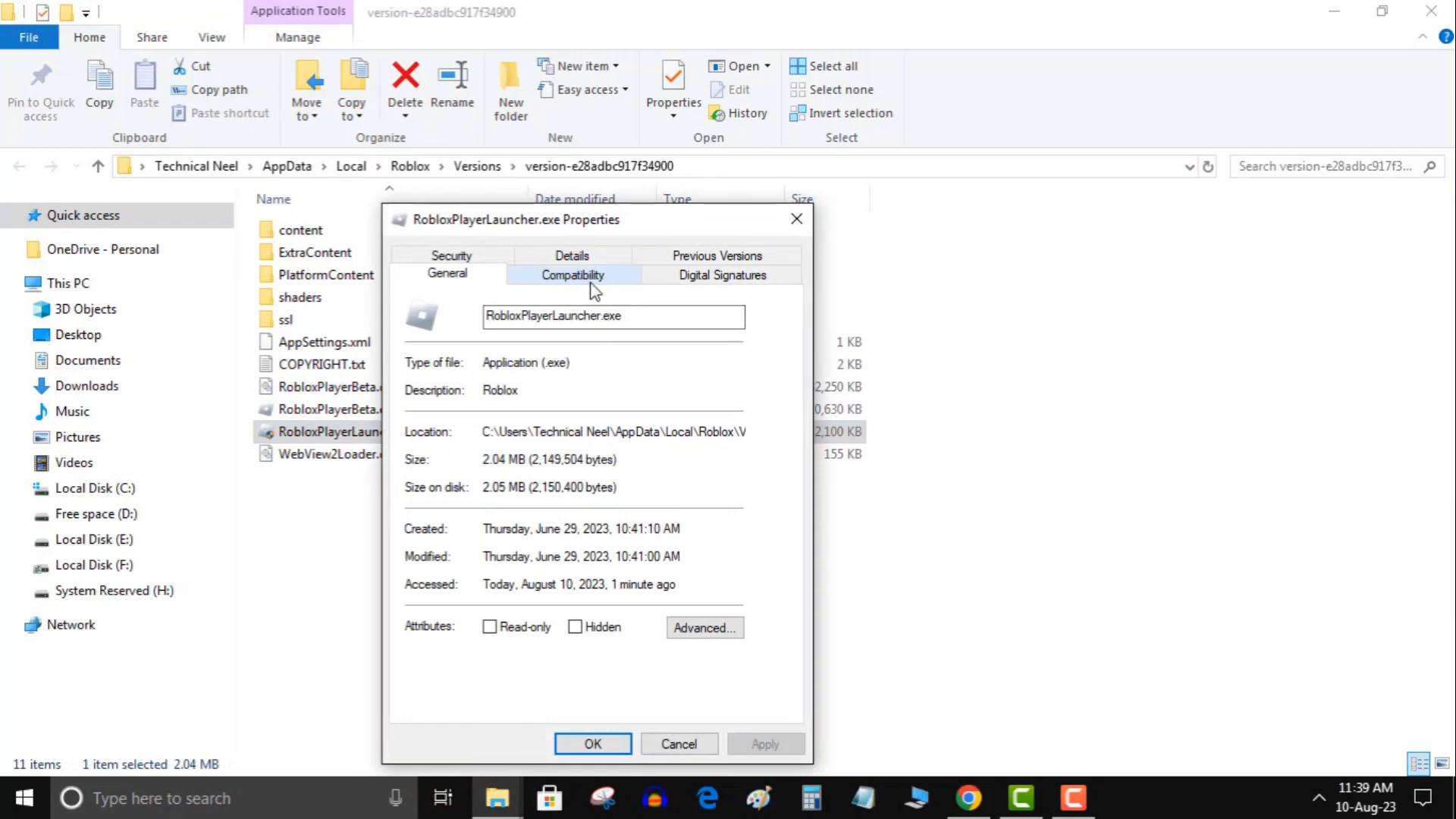
pyautogui.click(597, 281)
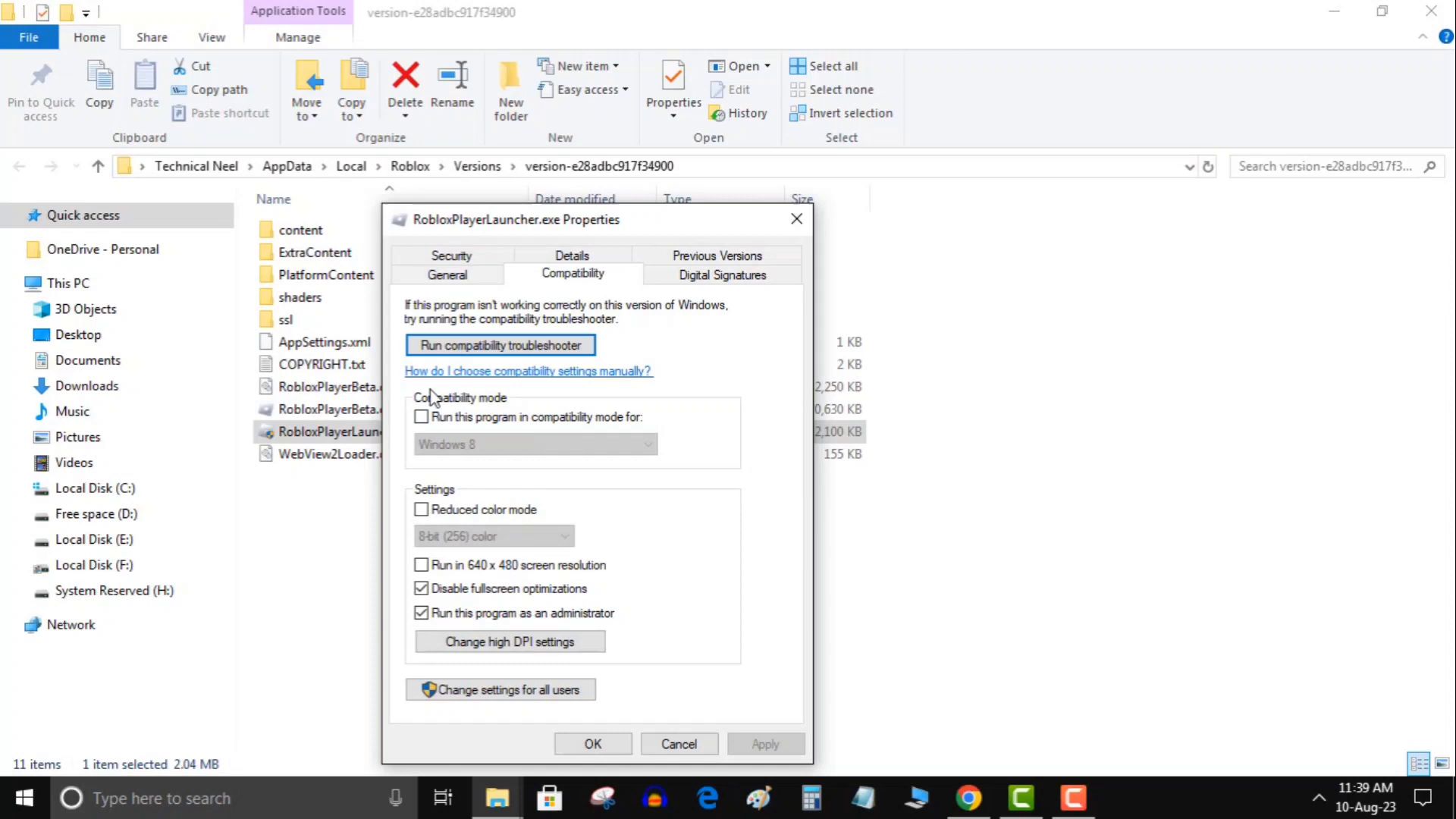
pyautogui.click(428, 616)
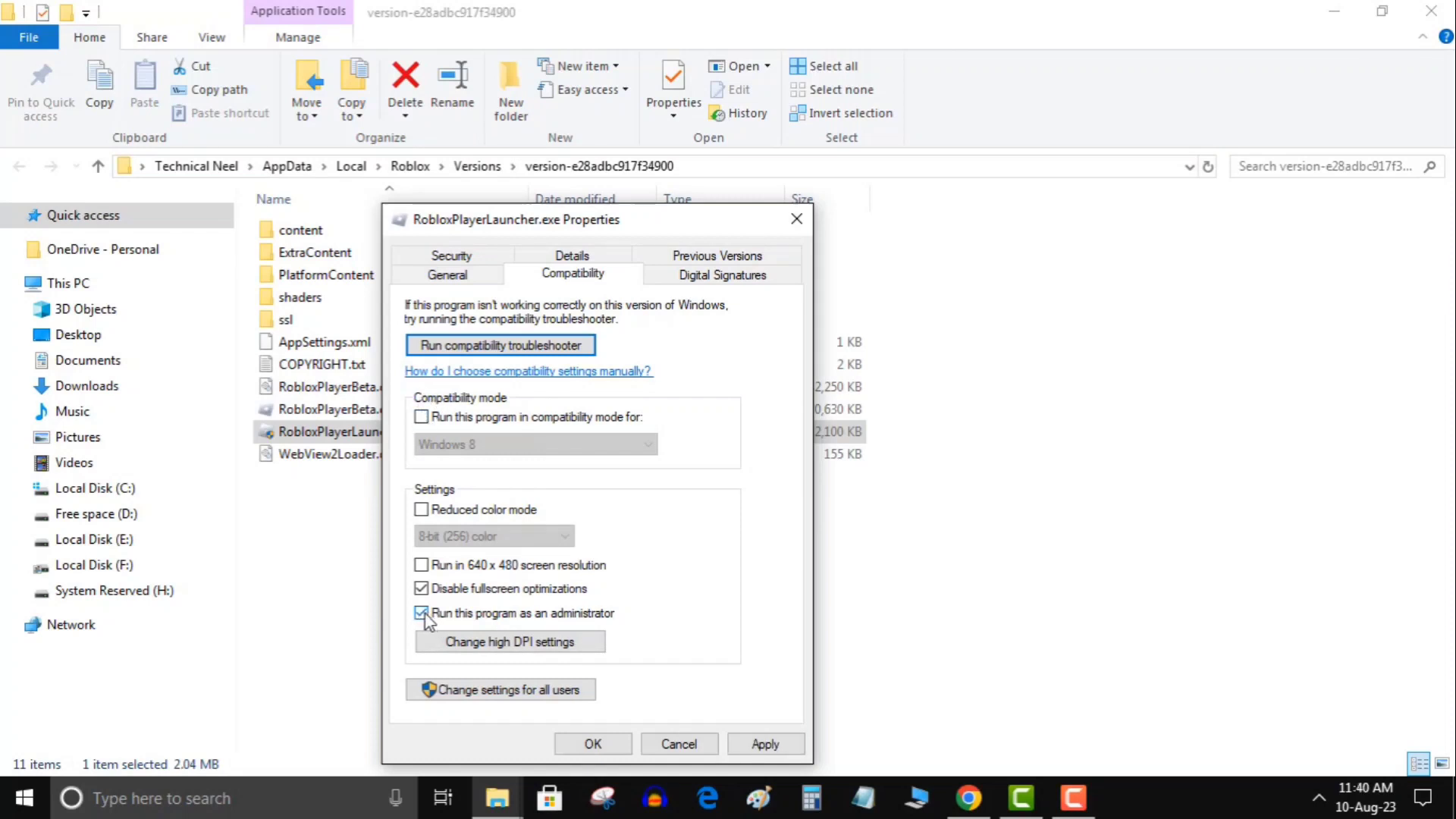
pyautogui.click(422, 615)
pyautogui.click(762, 745)
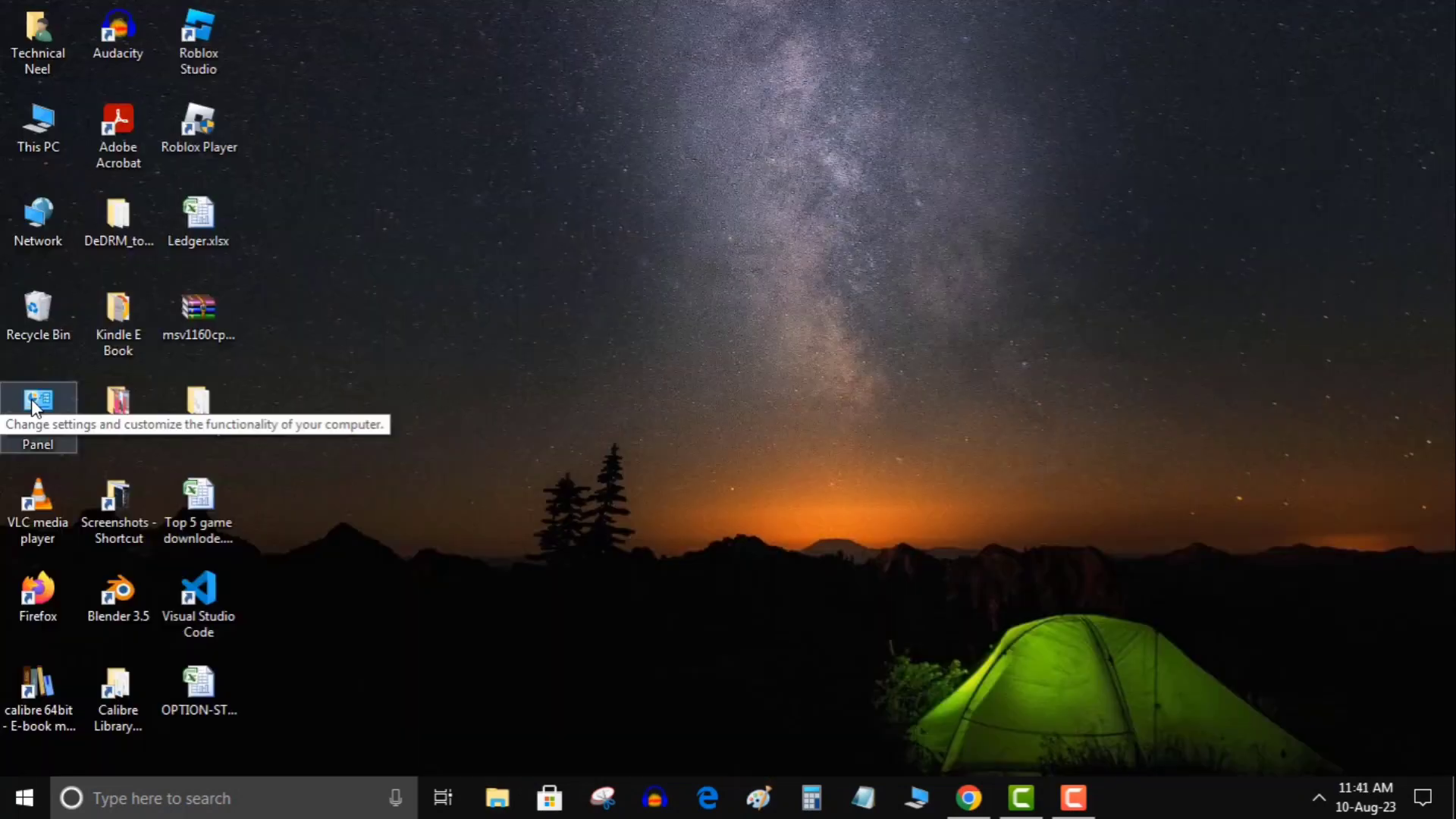
# - In Control Panel's Programs and Features, bring up the uninstall option for Roblox Player
pyautogui.doubleClick(34, 405)
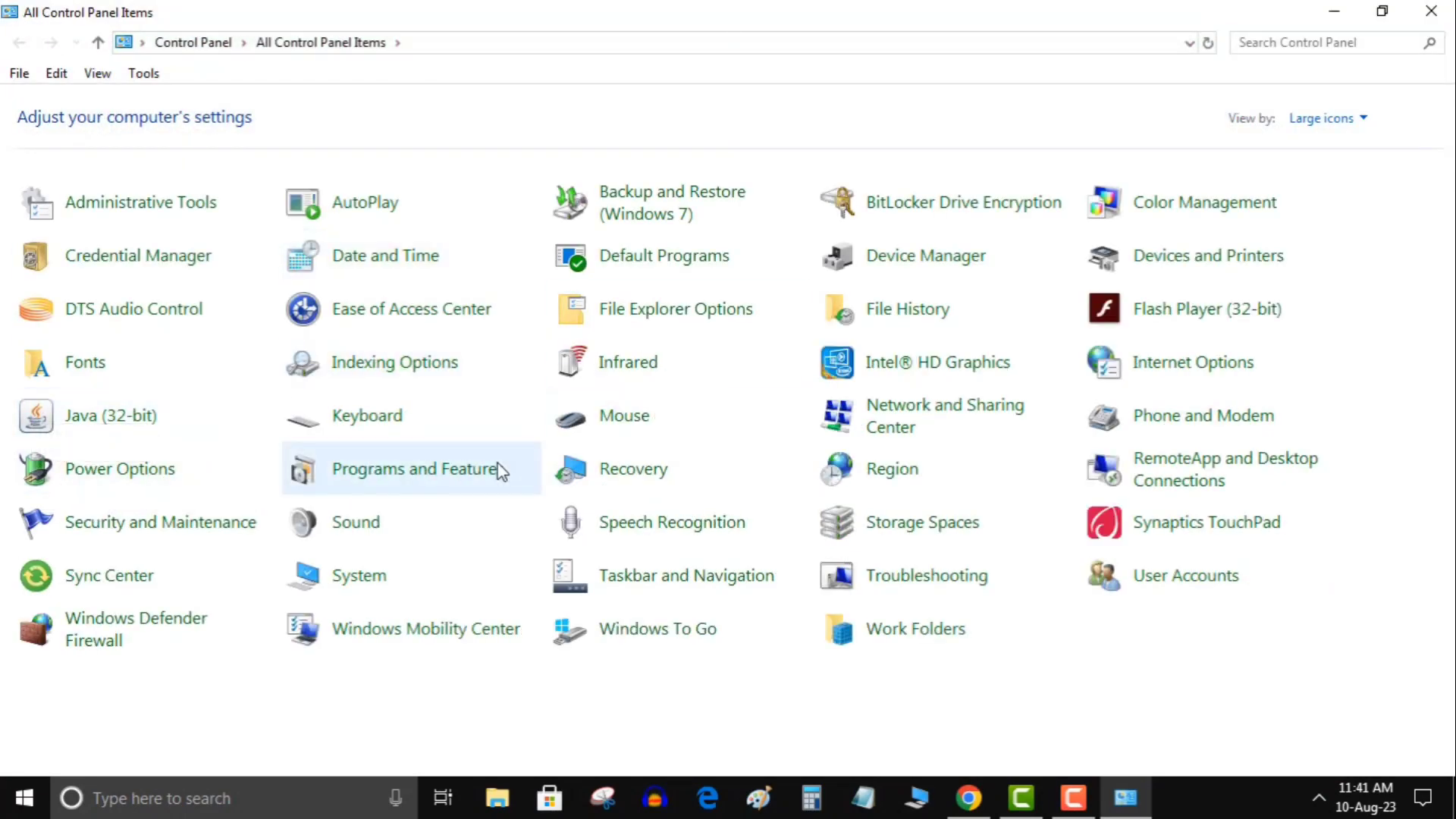
pyautogui.click(455, 469)
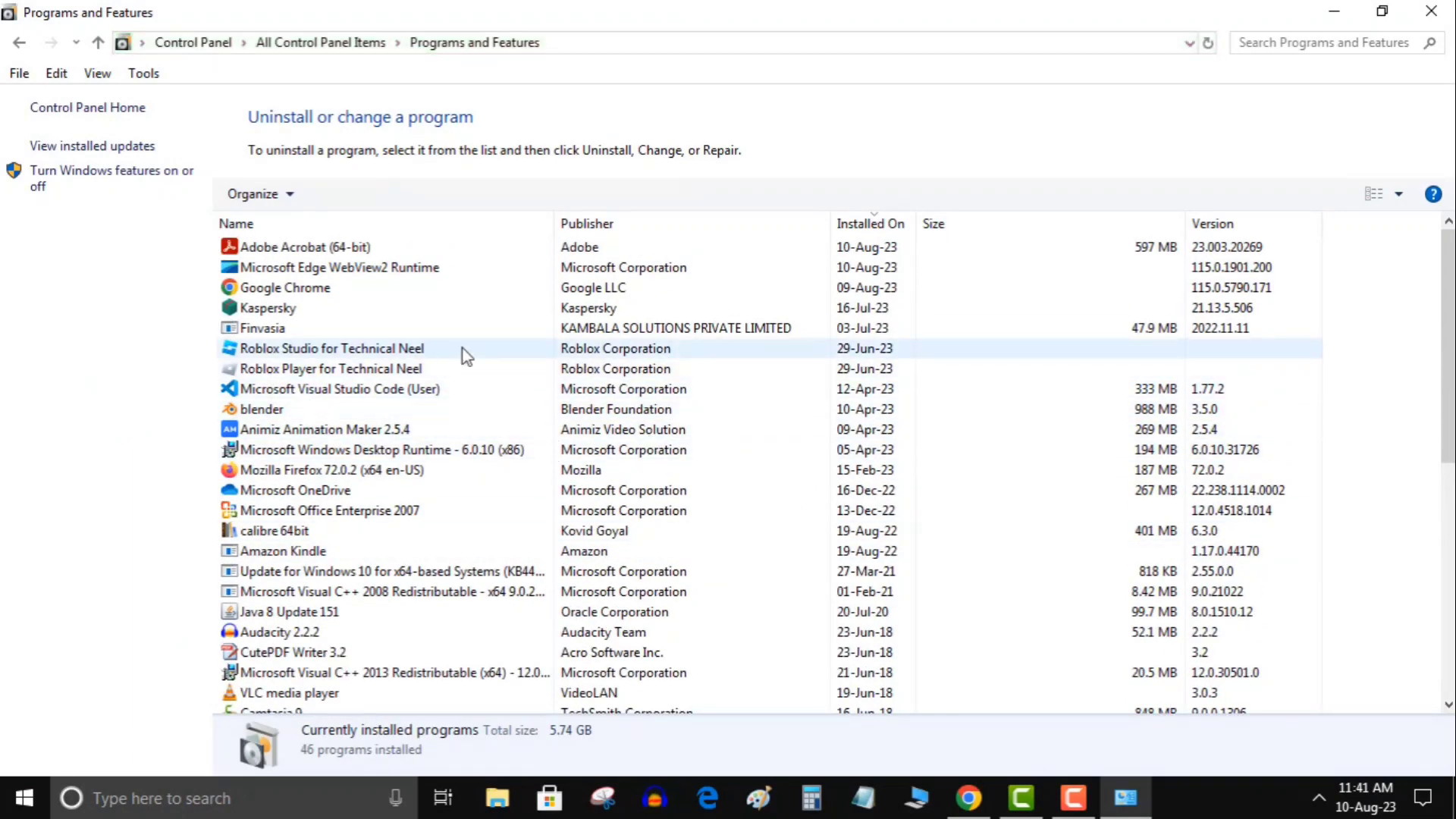
pyautogui.rightClick(360, 376)
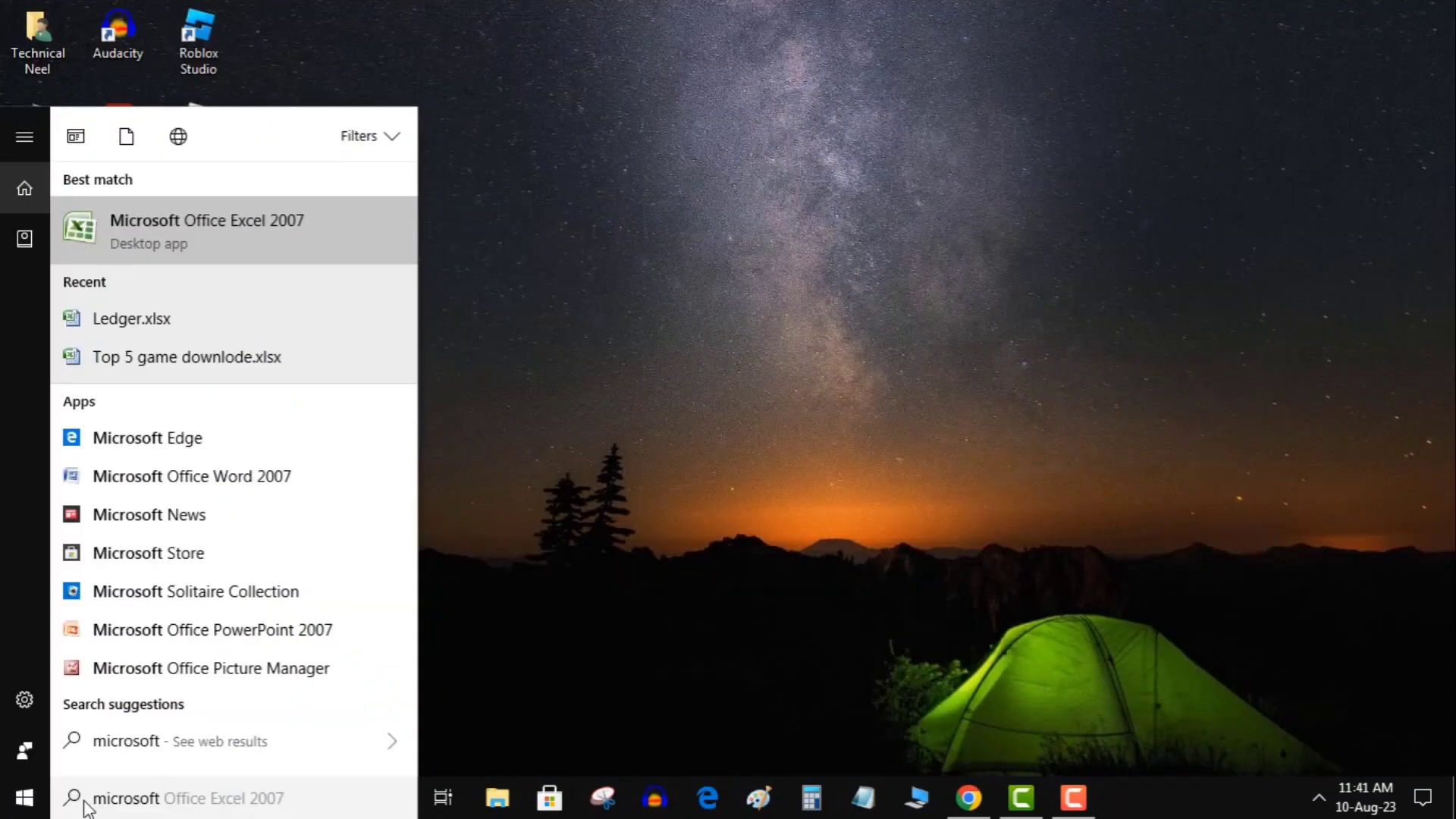
# - Search Microsoft Store for 'roblox' and open the Roblox game page
pyautogui.click(151, 553)
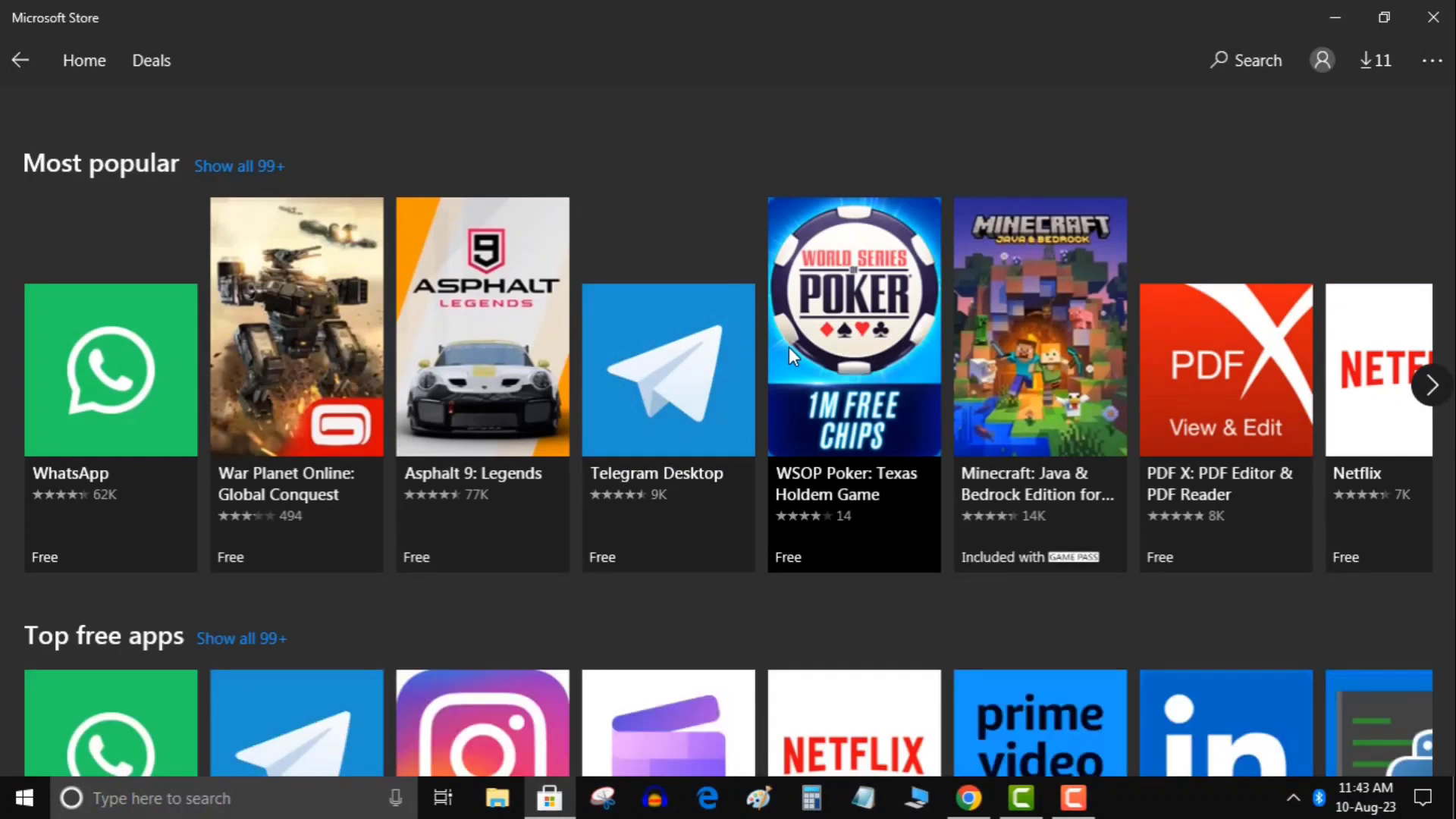
pyautogui.click(1240, 58)
pyautogui.write('r')
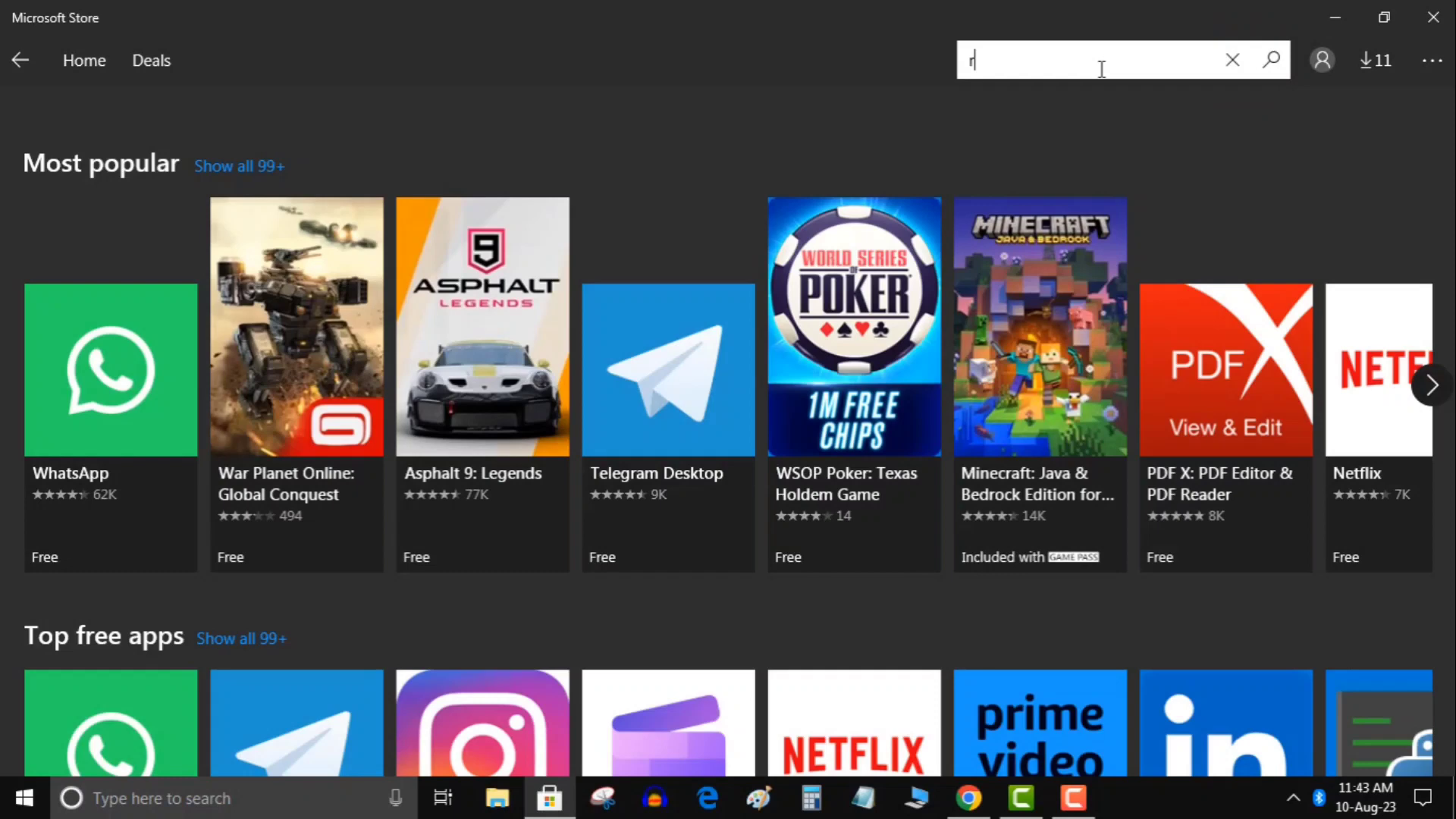
pyautogui.write('oblox')
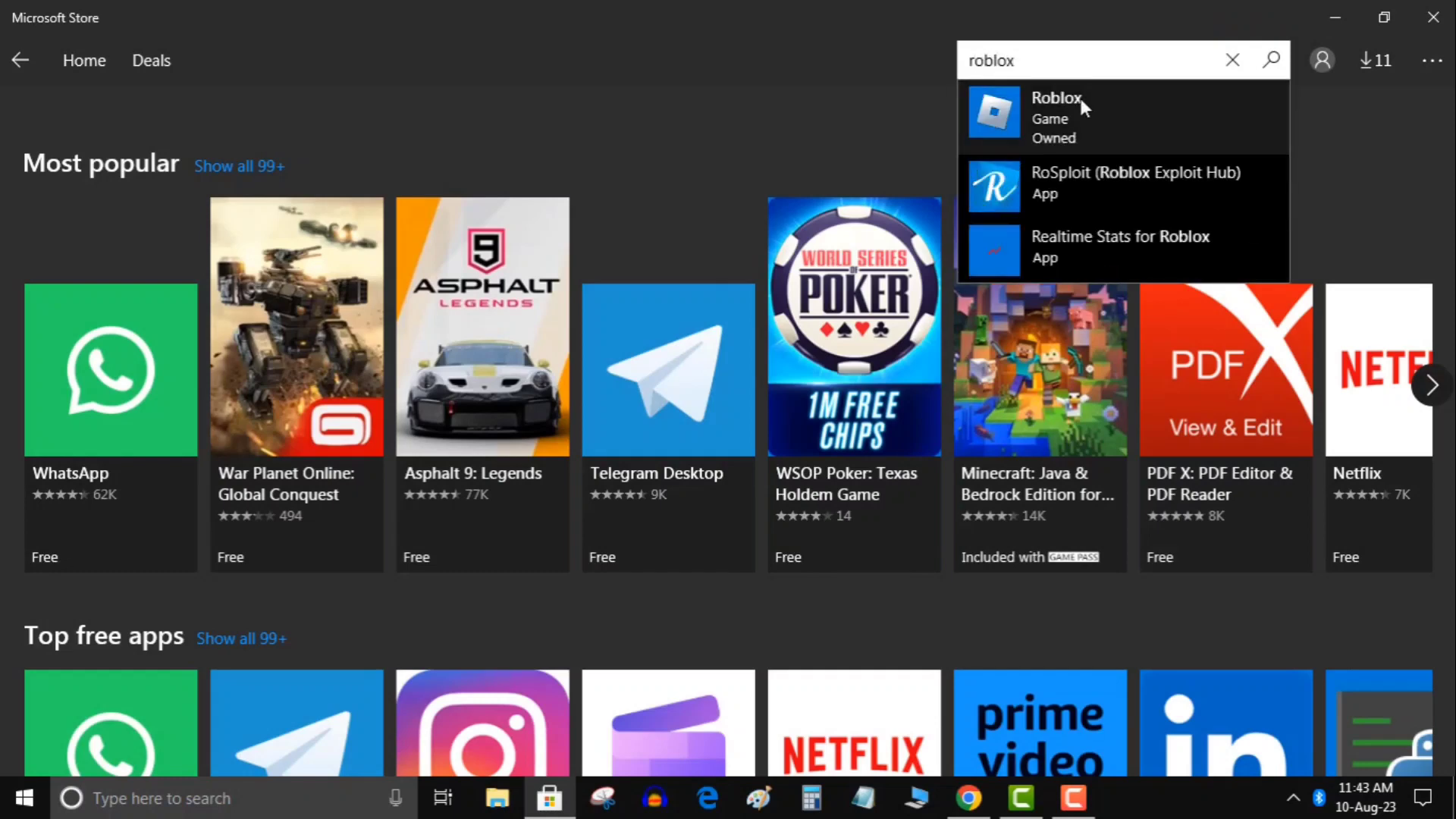
pyautogui.click(1081, 98)
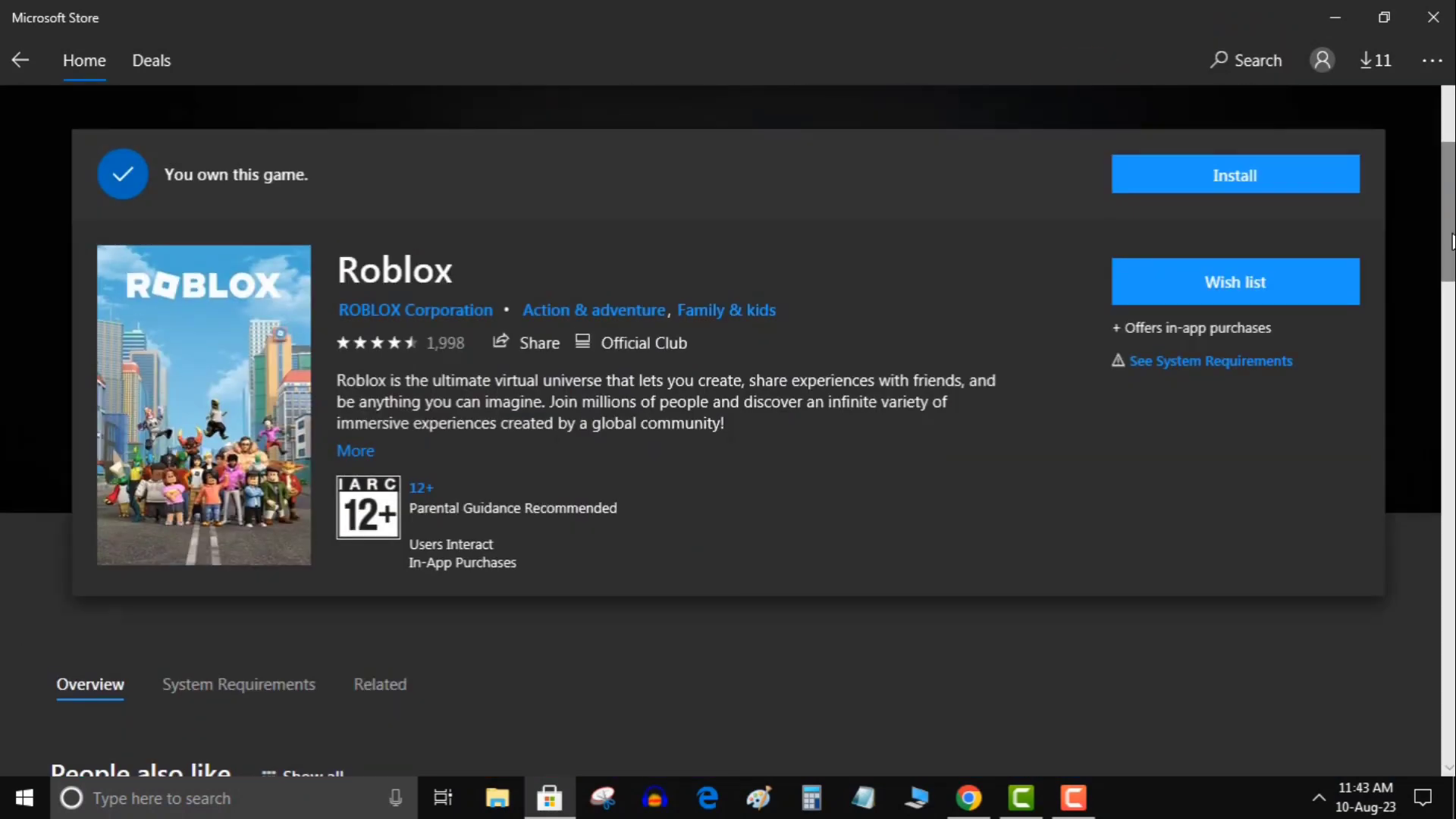
pyautogui.click(1254, 170)
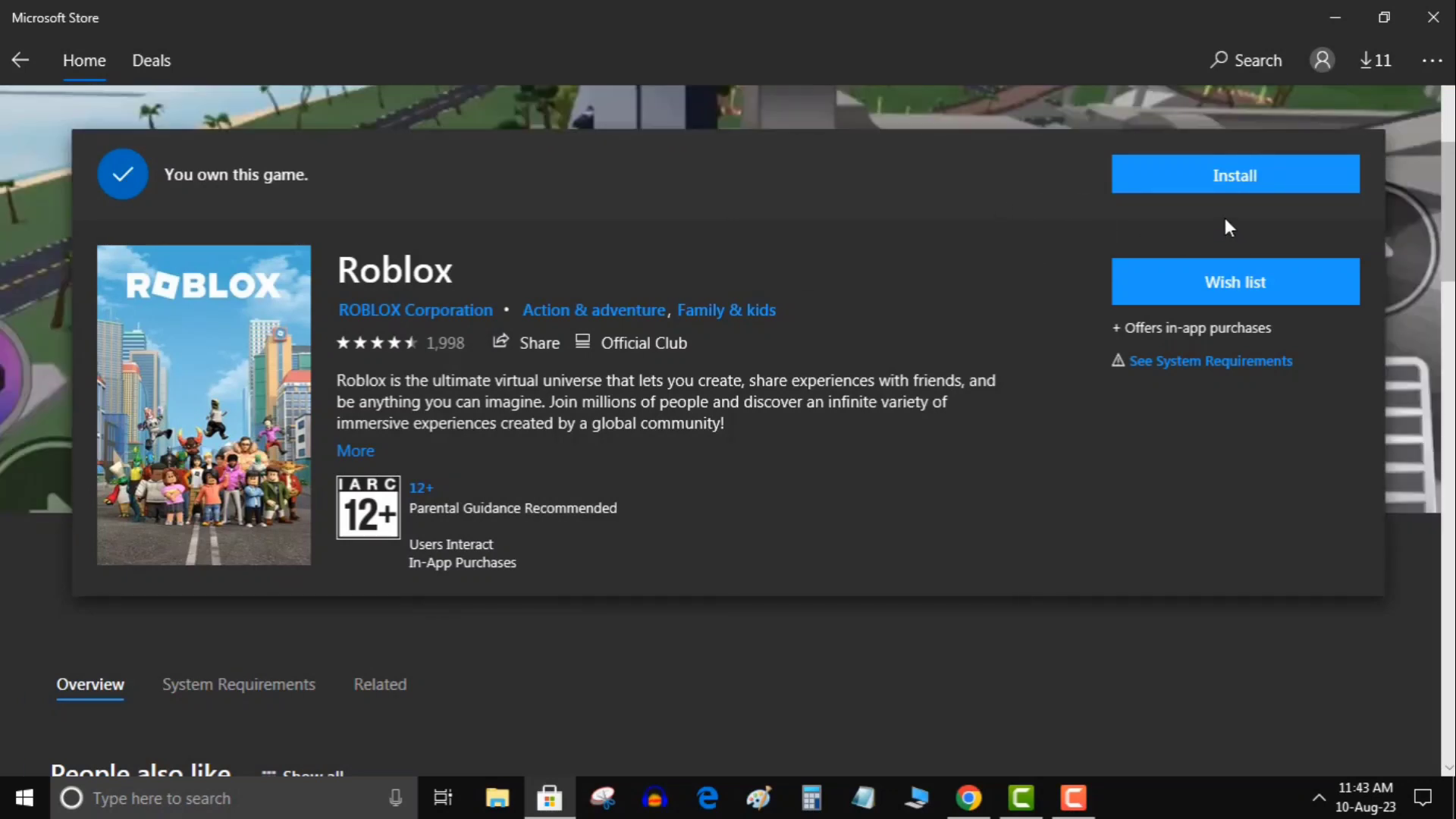
pyautogui.click(1223, 175)
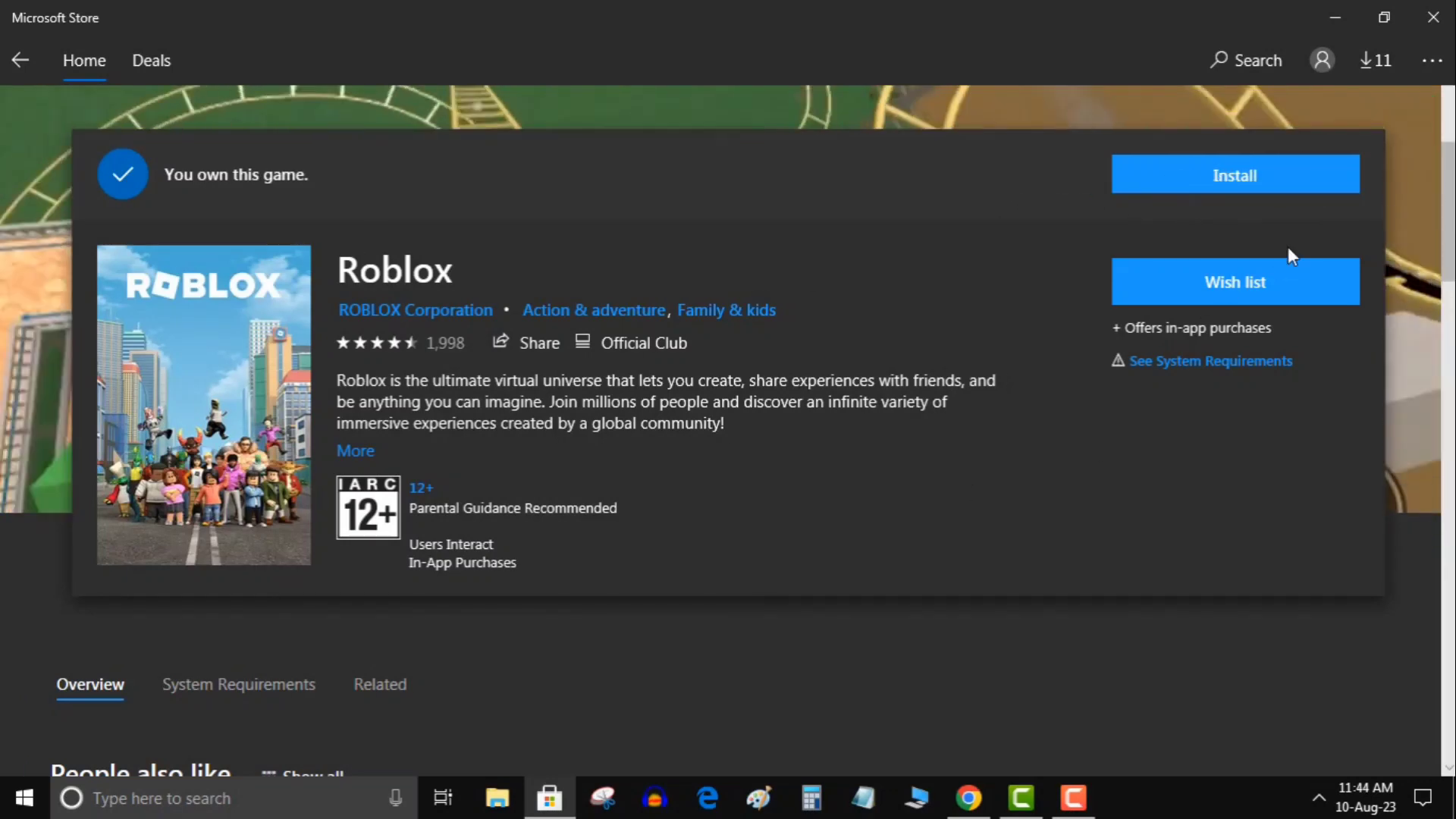